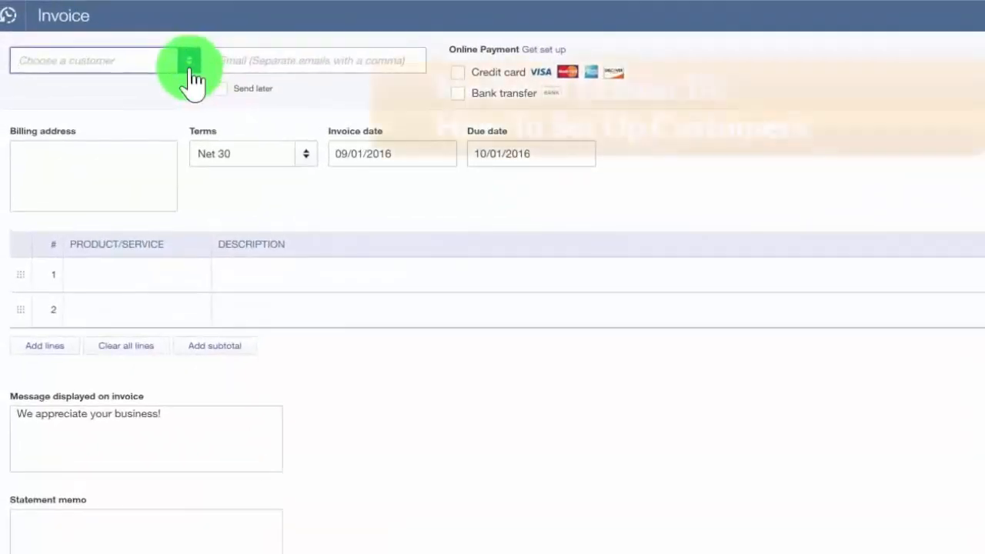
- Assign the invoice to the first listed customer and review the auto-filled email and billing address
left_click(189, 63)
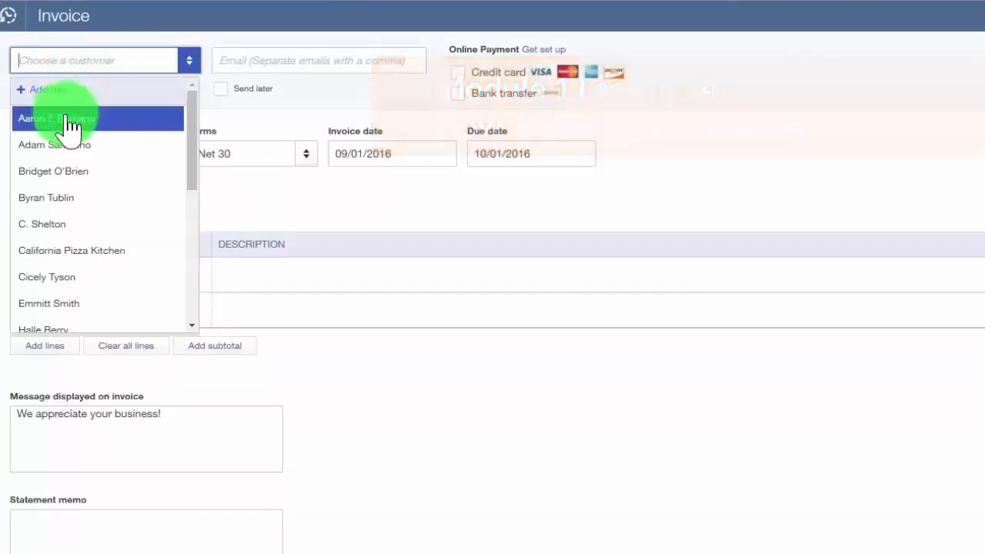
left_click(66, 120)
left_click_drag(356, 61, 176, 66)
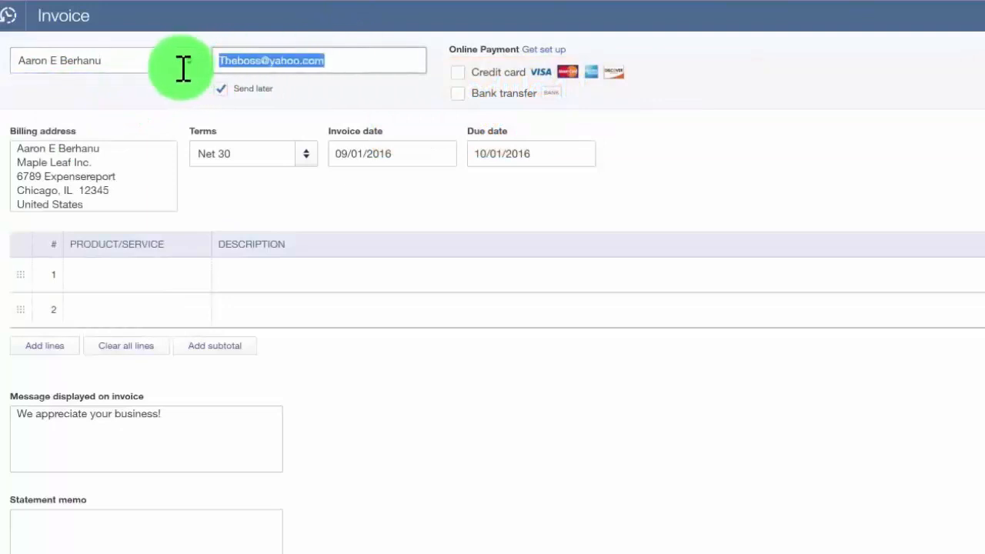
left_click(348, 61)
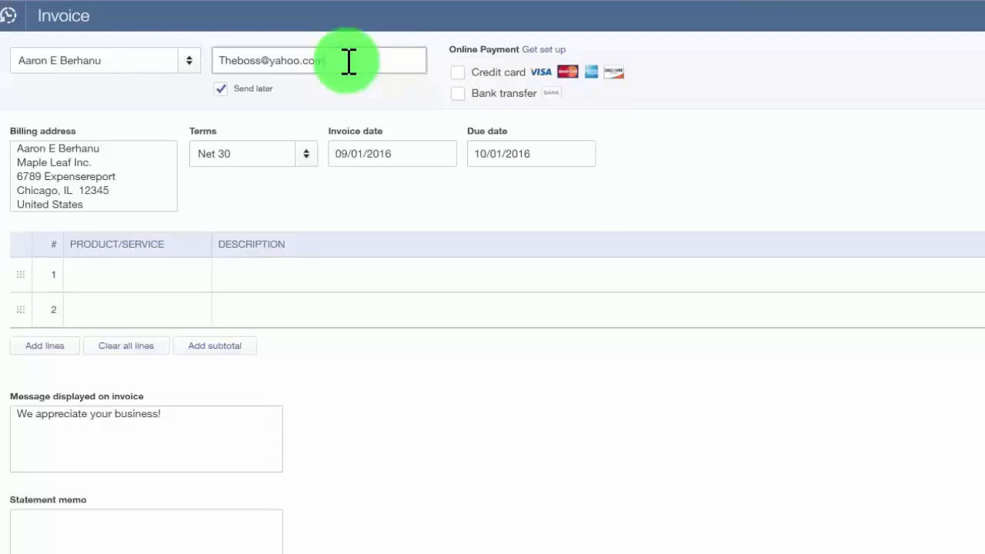
left_click_drag(125, 149, 15, 149)
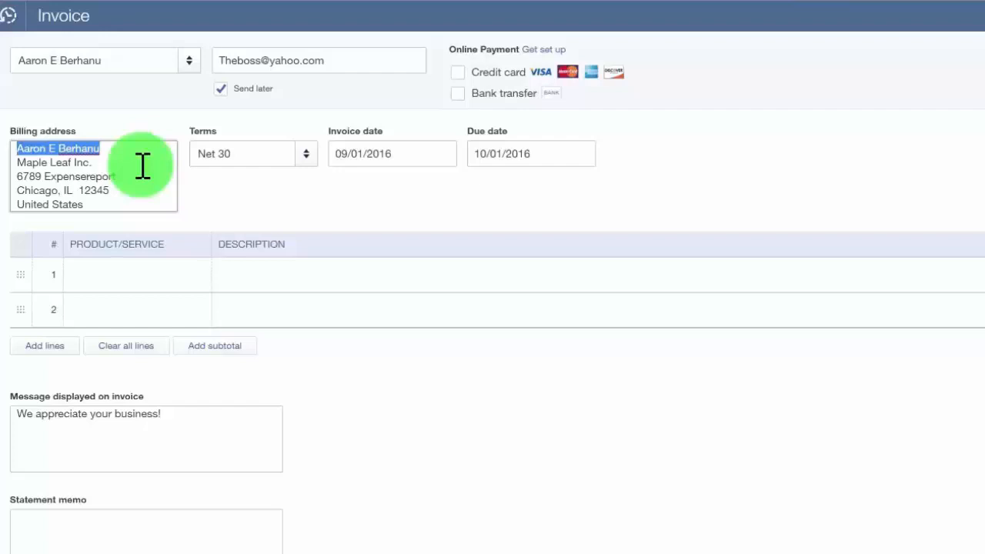
- Confirm the payment terms stay at Net 30
left_click(283, 154)
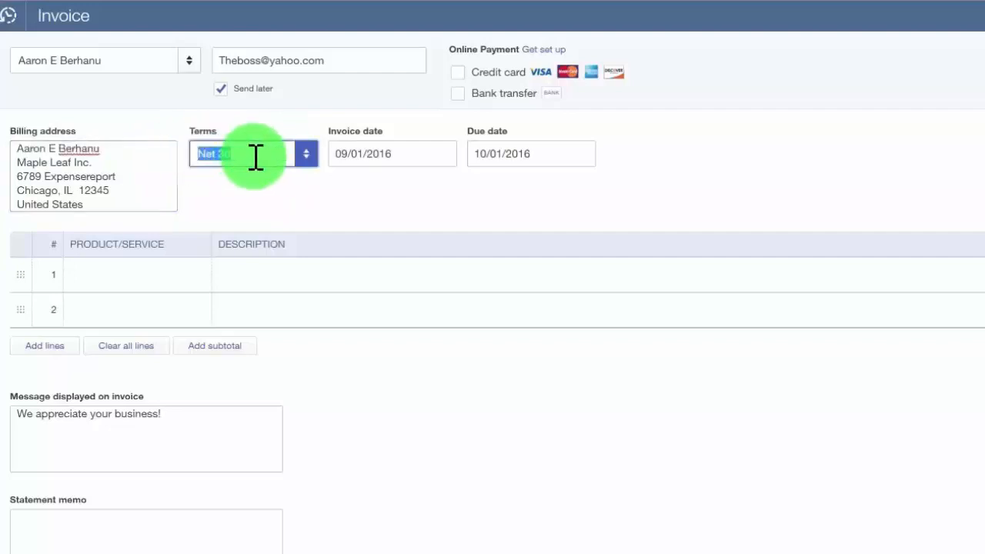
left_click(255, 157)
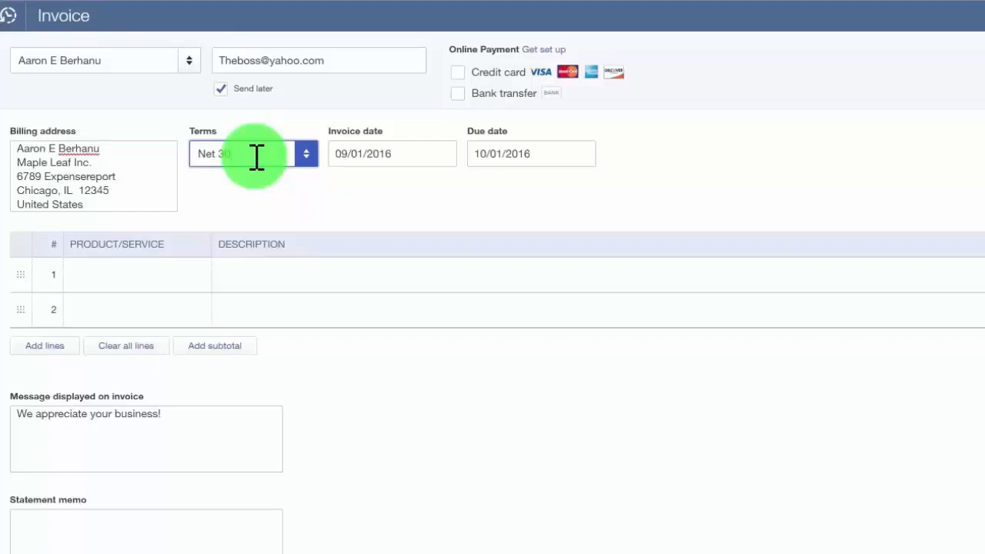
left_click(306, 161)
left_click(305, 160)
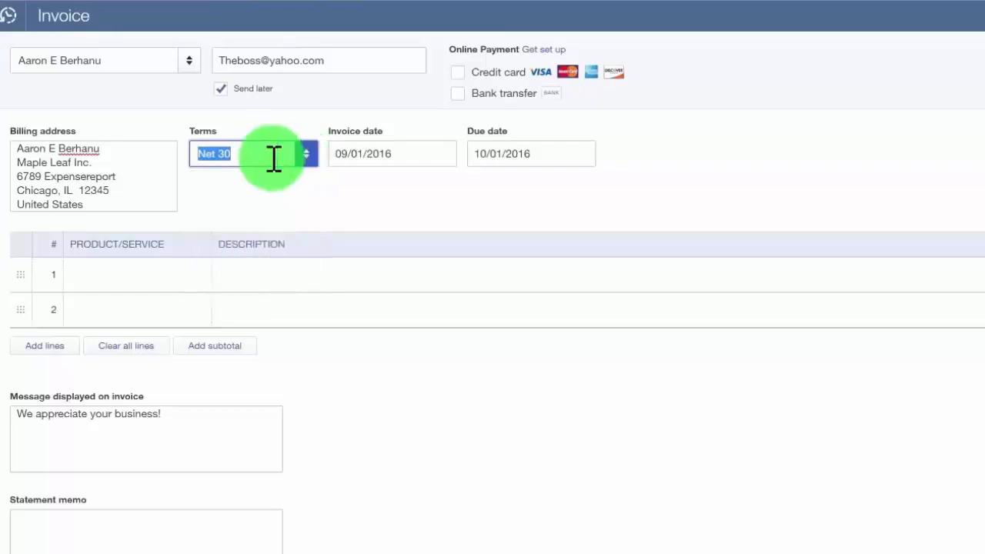
left_click(275, 159)
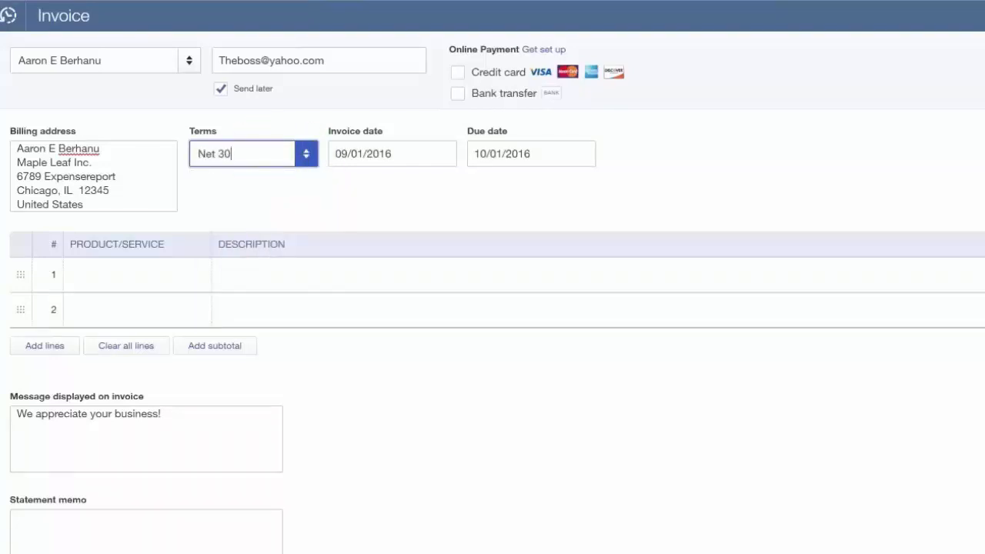
- Verify invoice date 09/01/2016 and due date 10/01/2016, then start the first line item
left_click_drag(404, 151, 323, 154)
left_click(400, 151)
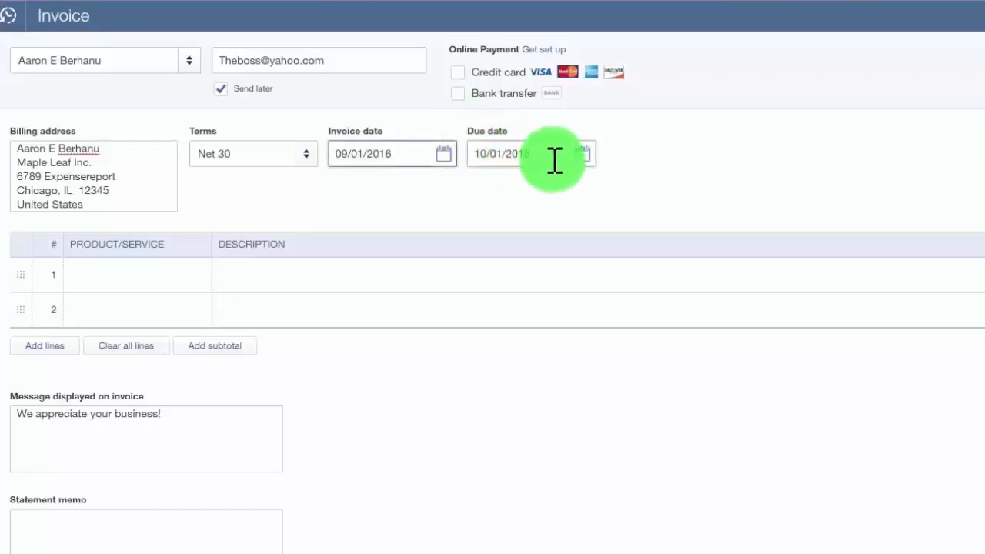
left_click(515, 154)
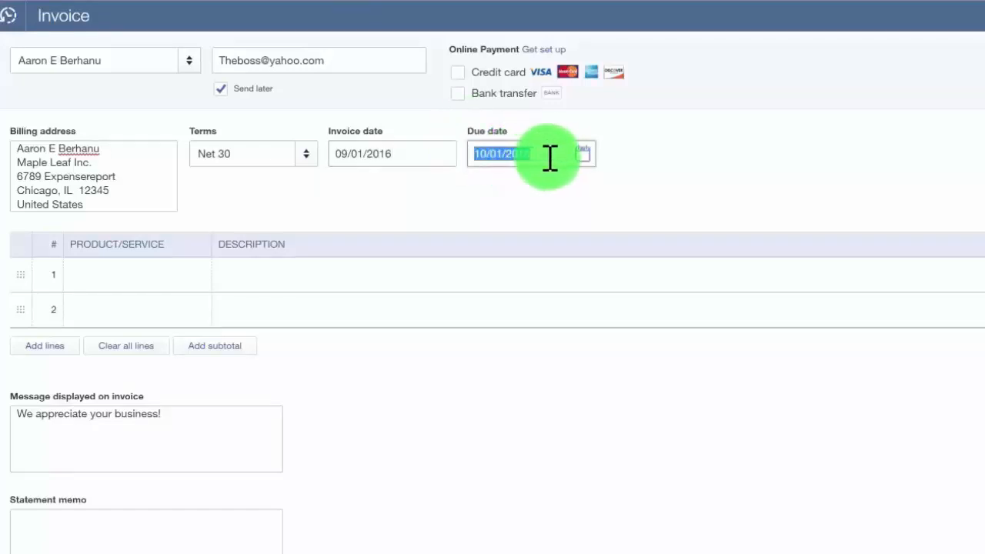
left_click(550, 157)
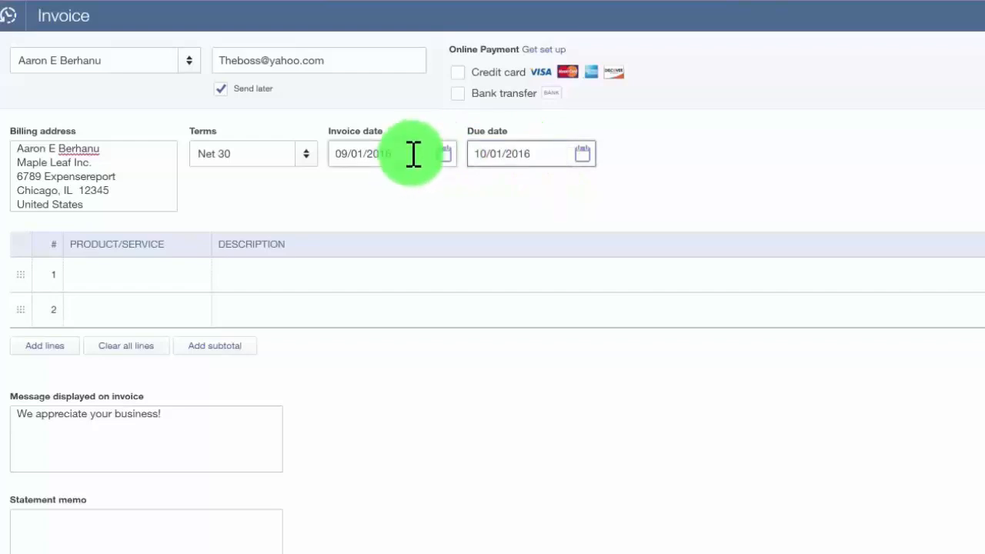
left_click_drag(413, 154, 308, 153)
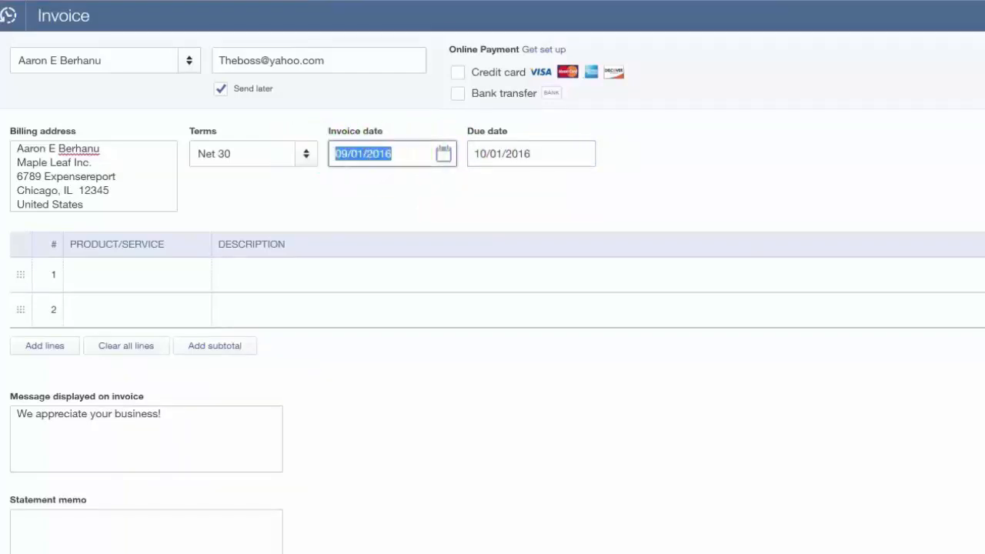
left_click(560, 154)
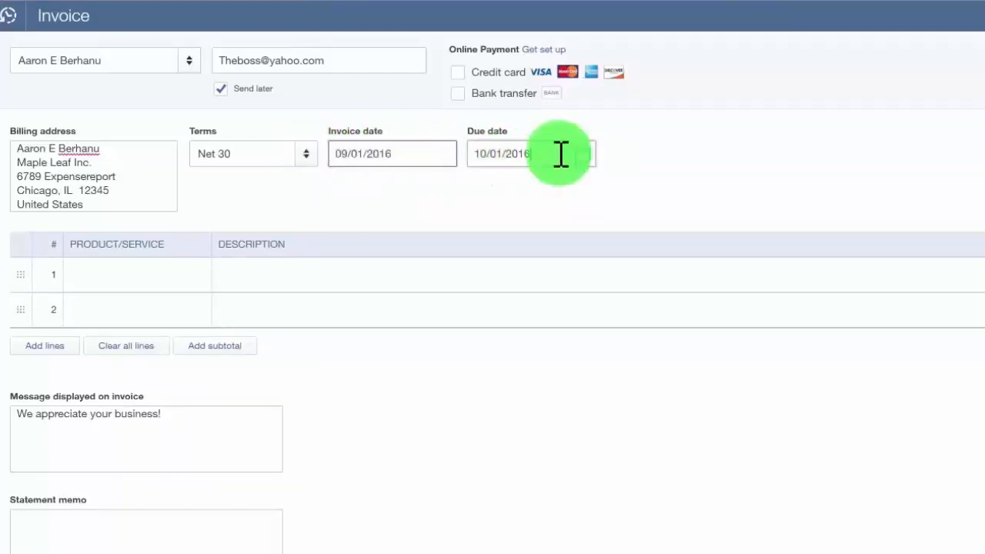
left_click(153, 281)
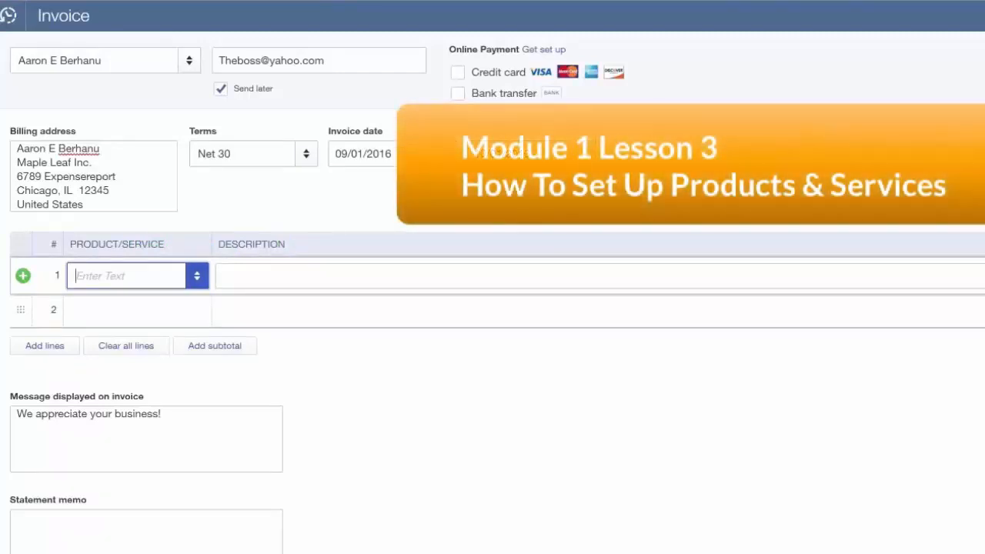
- Set line 1 to Installation with description 'Install sinks in the kitchen and bathrooms'
left_click(197, 275)
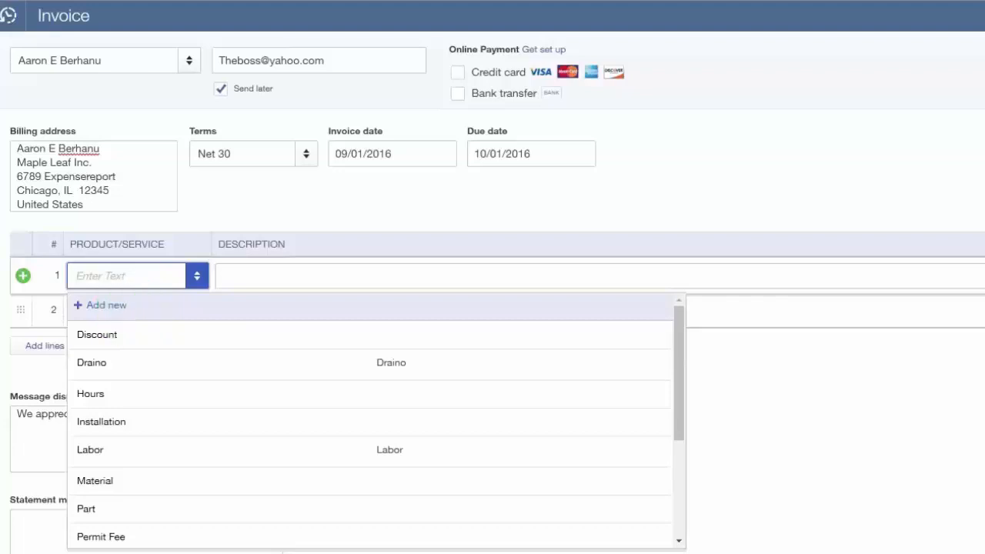
key("Escape")
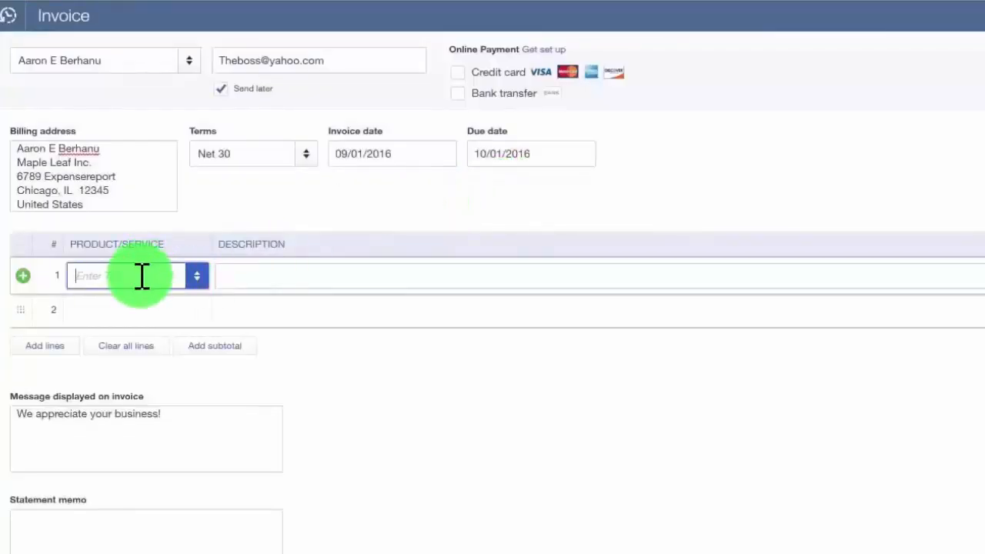
left_click(197, 275)
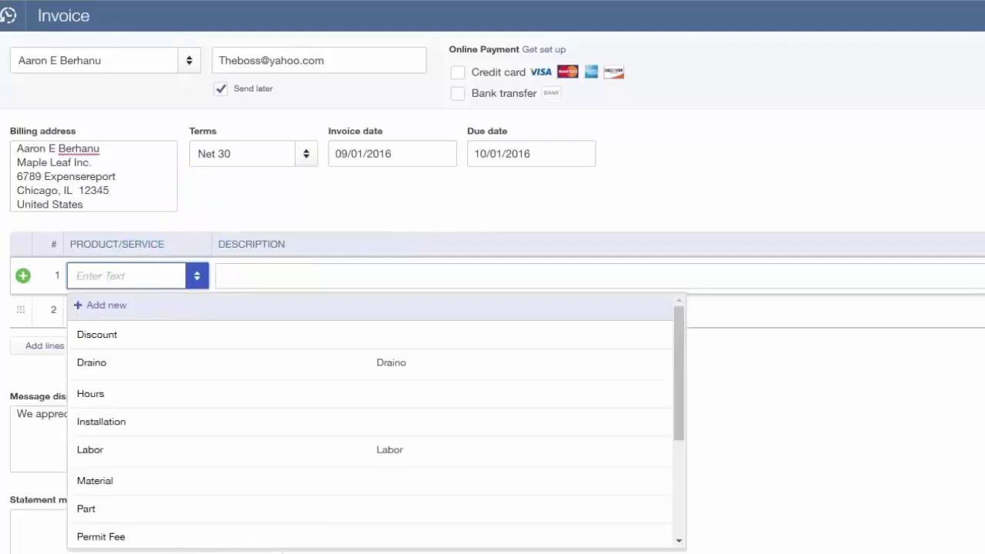
left_click(205, 424)
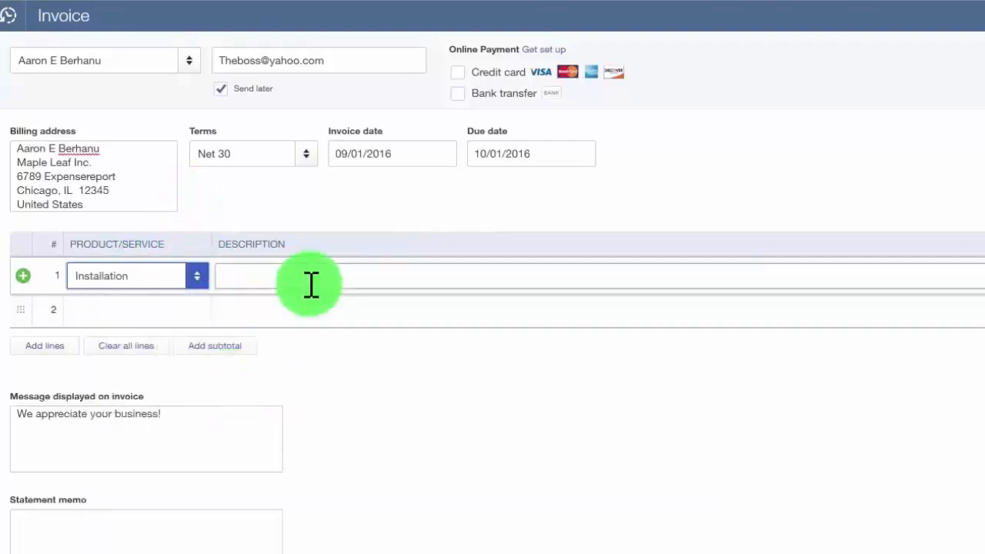
left_click(311, 285)
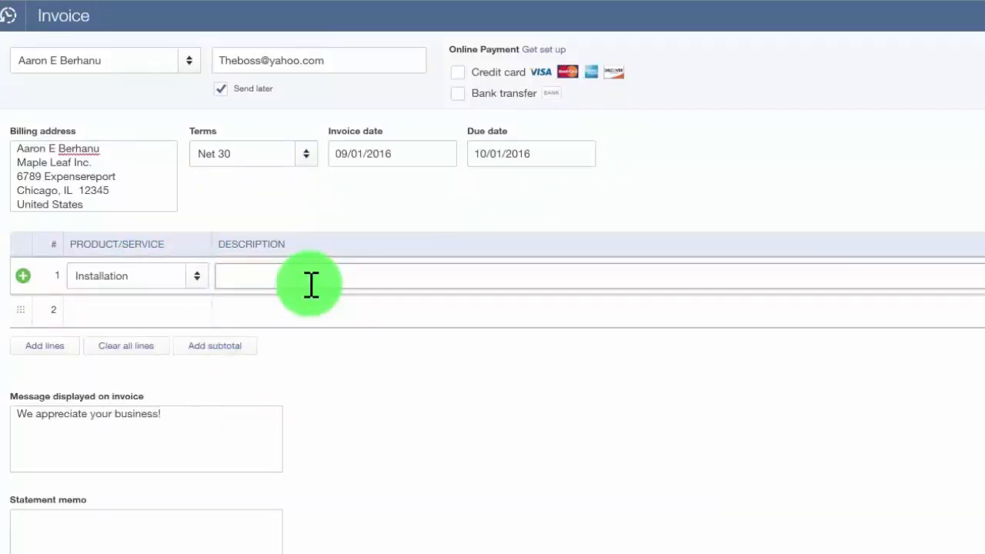
type("Install sinks in the kitchen and bathrooms")
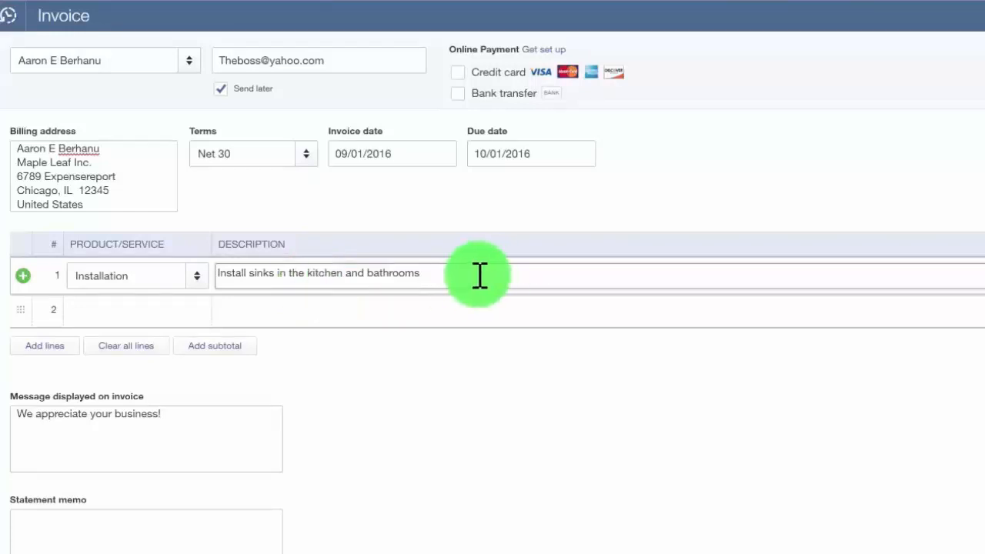
left_click(62, 333)
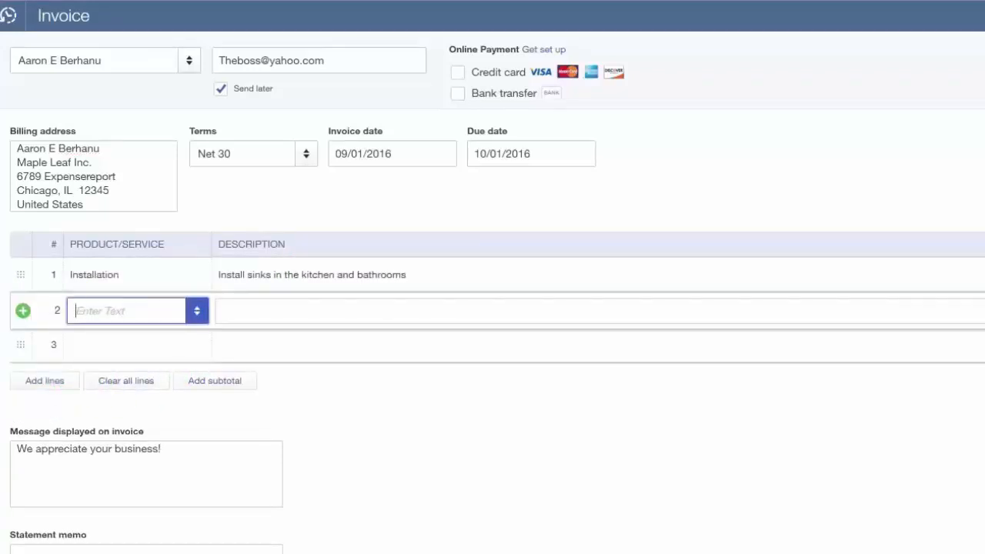
- Fill lines 2 and 3 with Part items Kitchen Sink and Bathroom Sinks, totaling $825.00
left_click(197, 312)
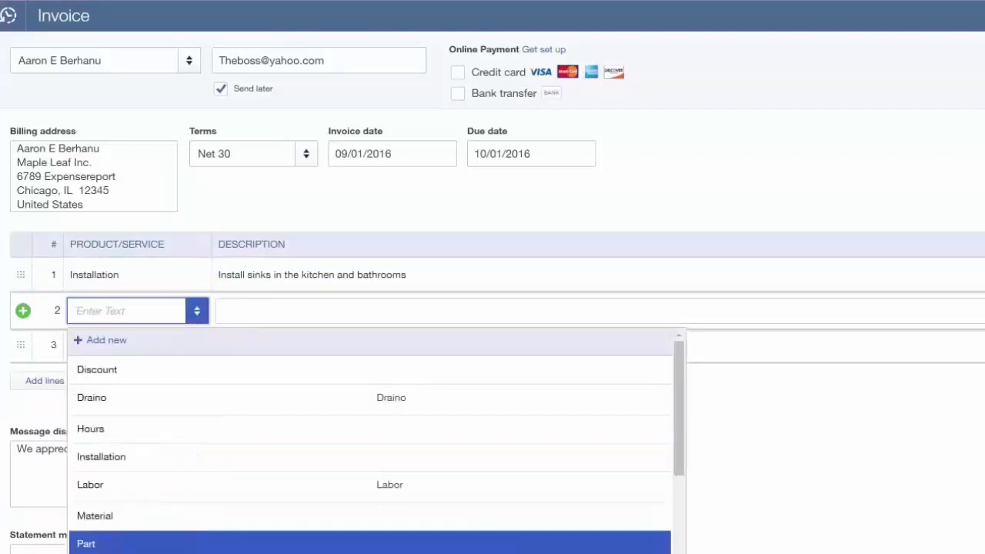
left_click(185, 543)
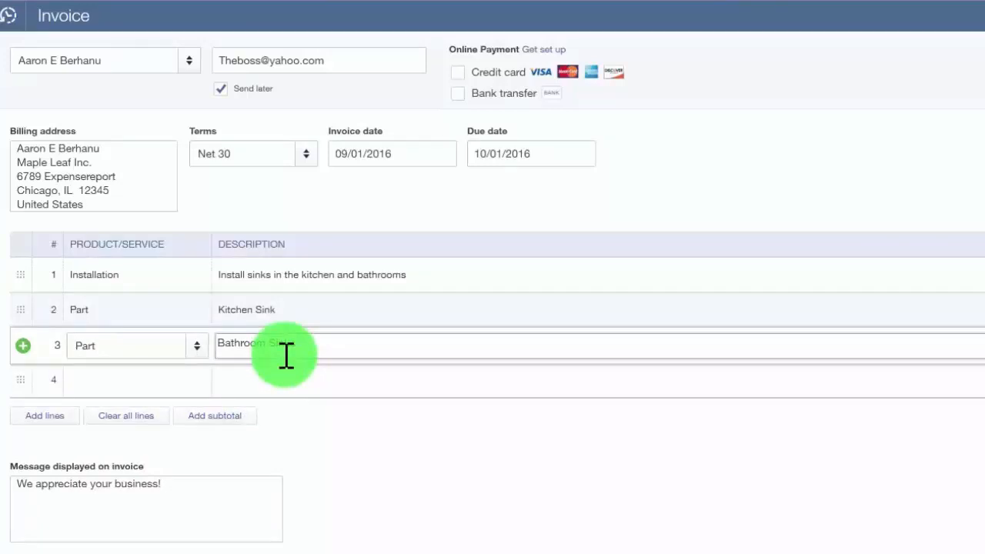
left_click(515, 454)
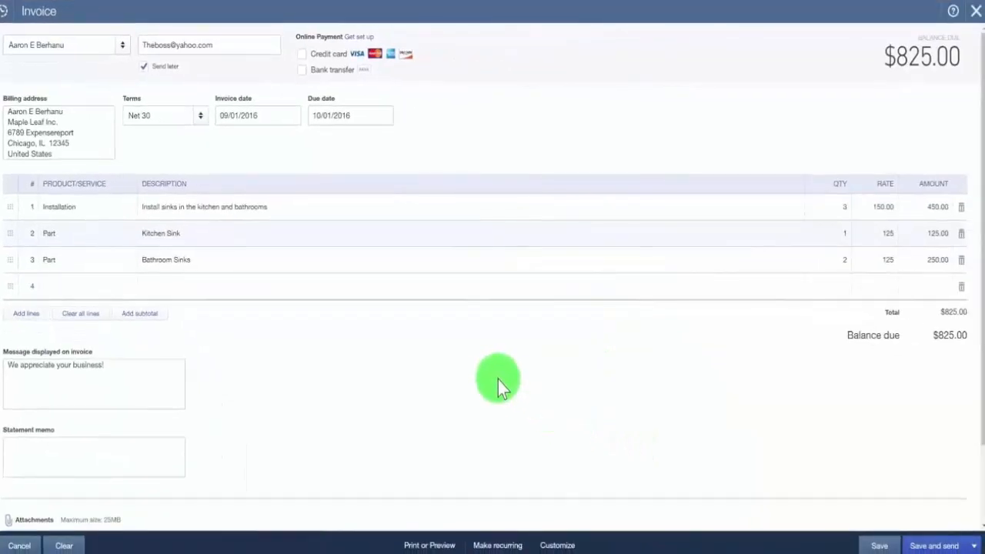
- Save invoice 1012, scroll its print preview showing $825.00 balance due, then close it
left_click(428, 546)
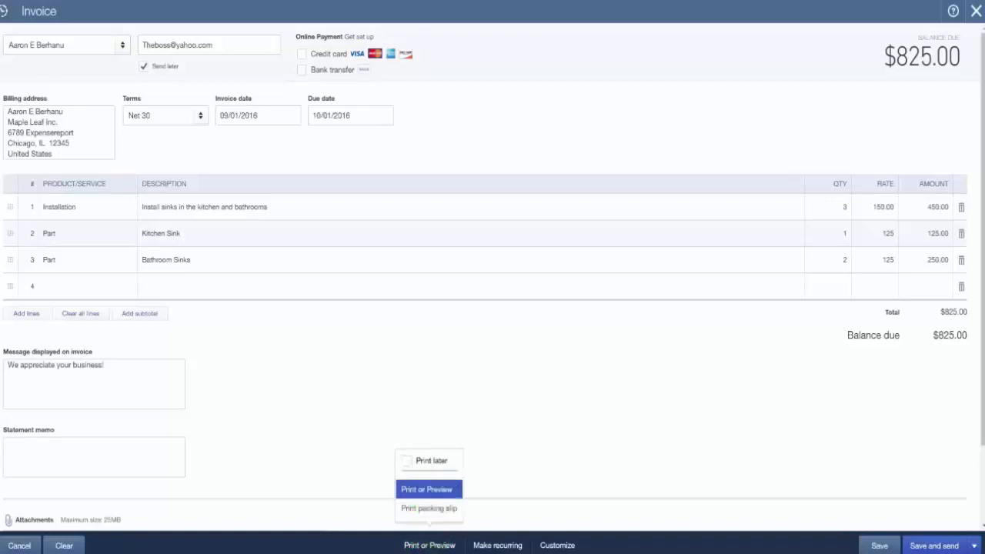
left_click(426, 490)
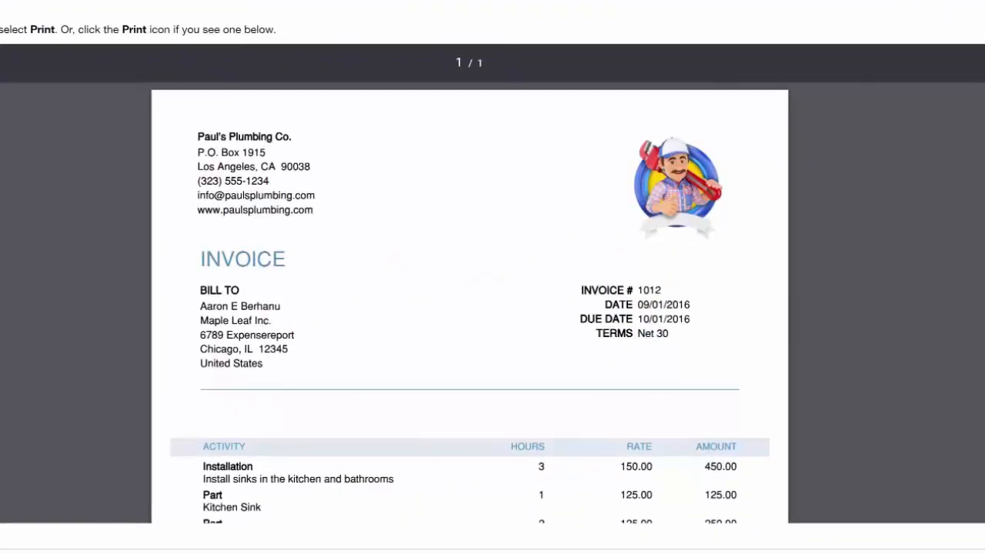
scroll(469, 308, "down", 5)
scroll(469, 307, "down", 6)
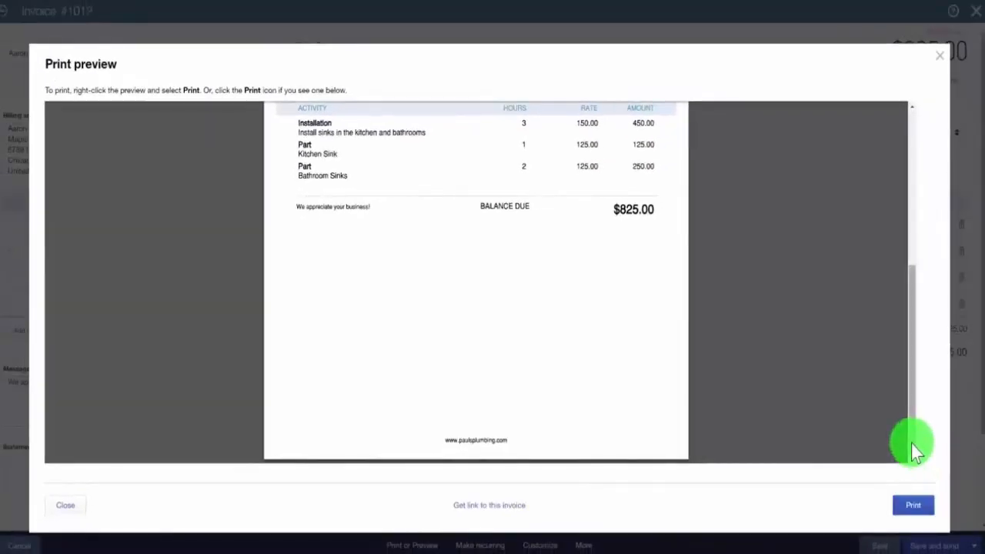
left_click_drag(911, 444, 893, 211)
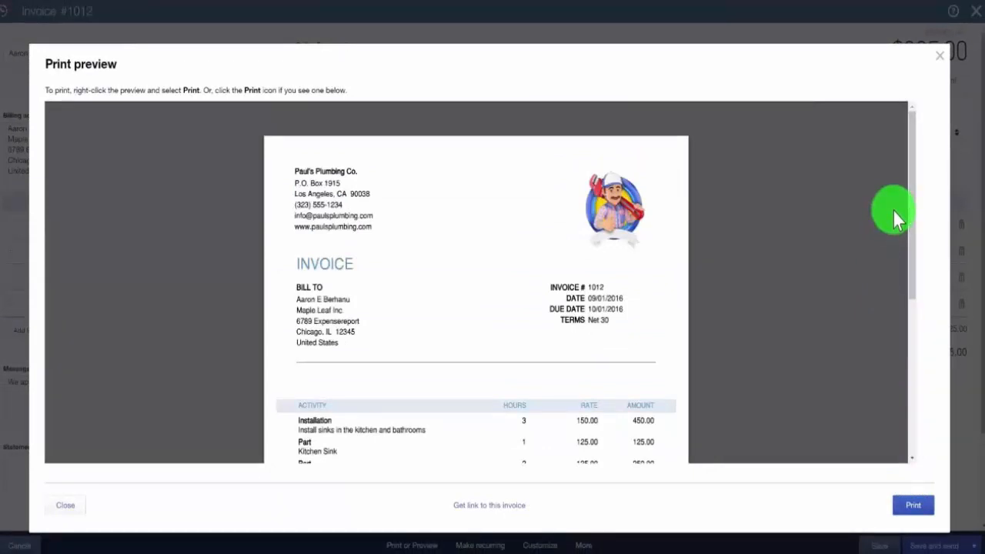
left_click(939, 57)
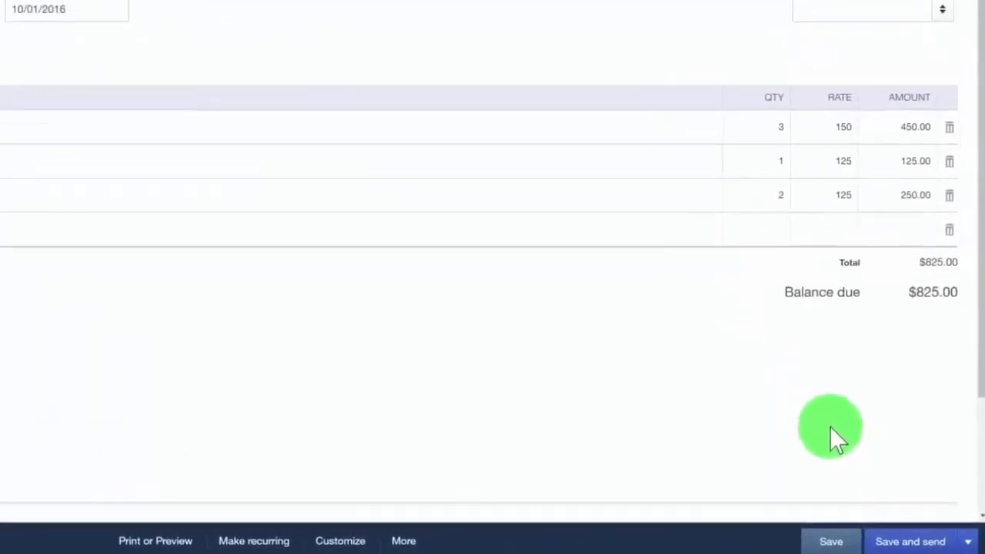
- Review the recipient, subject and body of the invoice 1012 email, then save it to the send queue
left_click(906, 542)
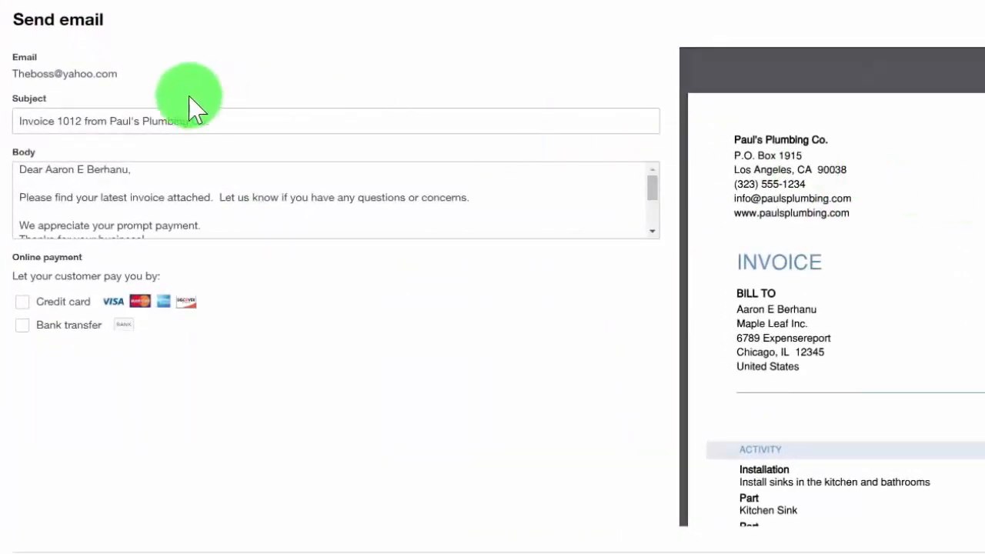
left_click_drag(122, 75, 9, 76)
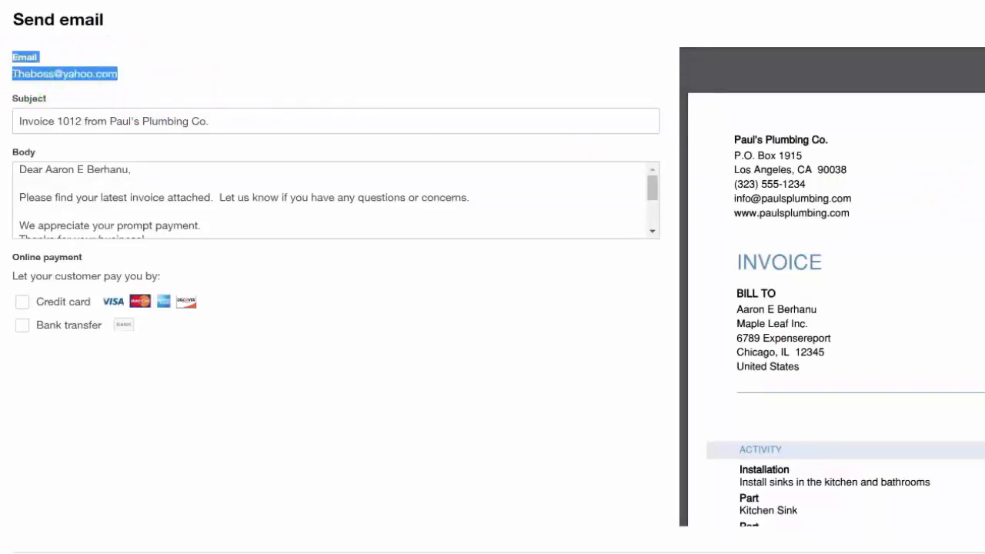
left_click(236, 121)
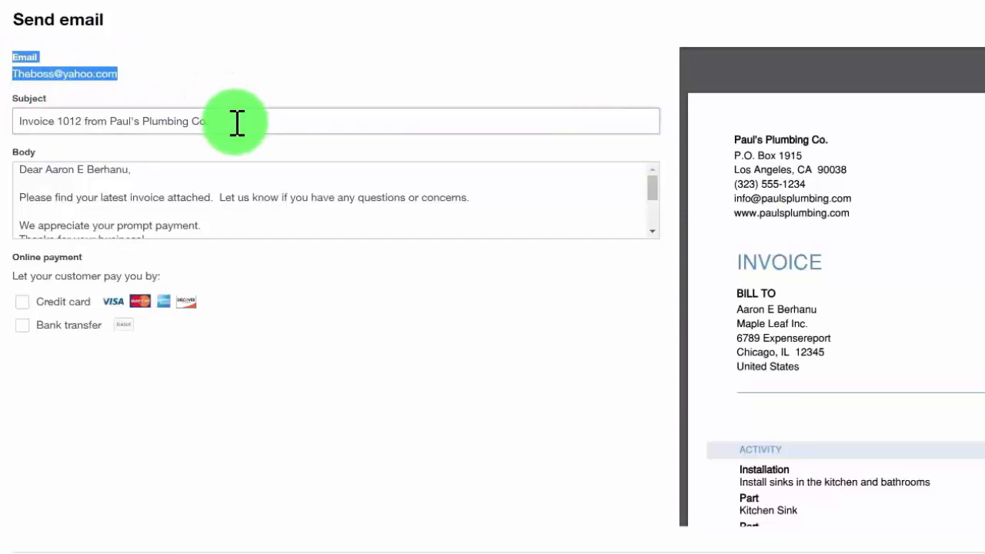
left_click_drag(20, 125, 235, 121)
left_click(226, 121)
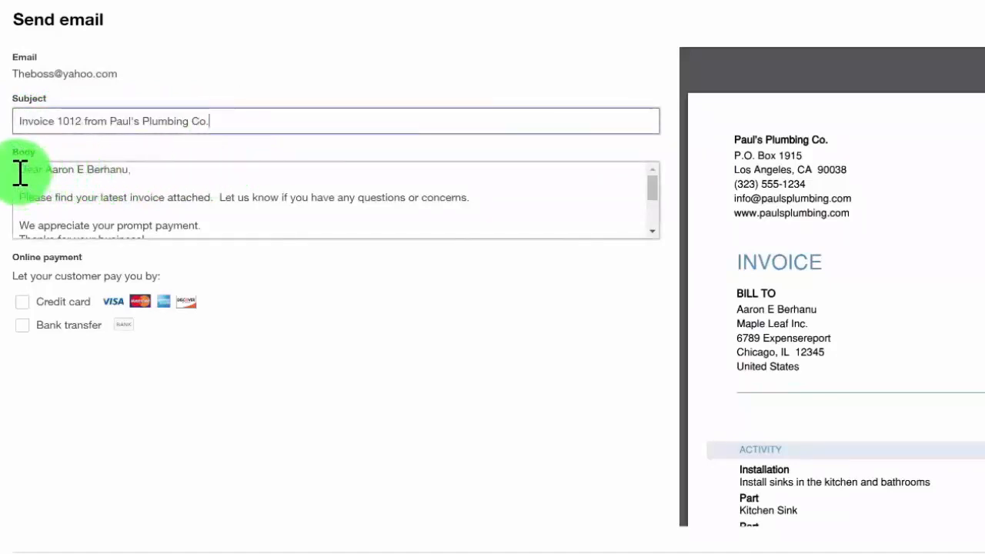
left_click(653, 189)
mouse_move(654, 189)
left_mouse_down()
mouse_move(657, 222)
mouse_move(653, 178)
left_mouse_up()
left_click(556, 203)
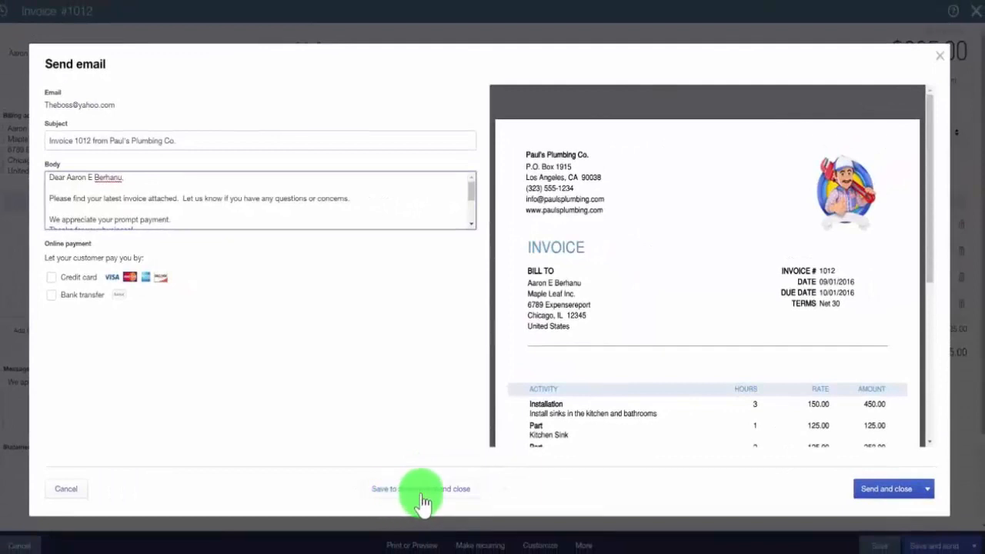
left_click(423, 494)
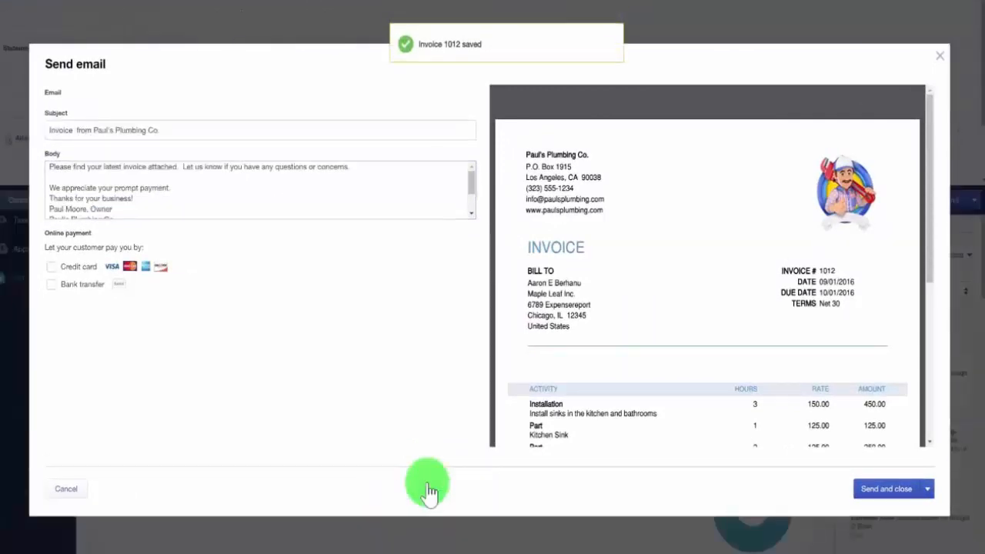